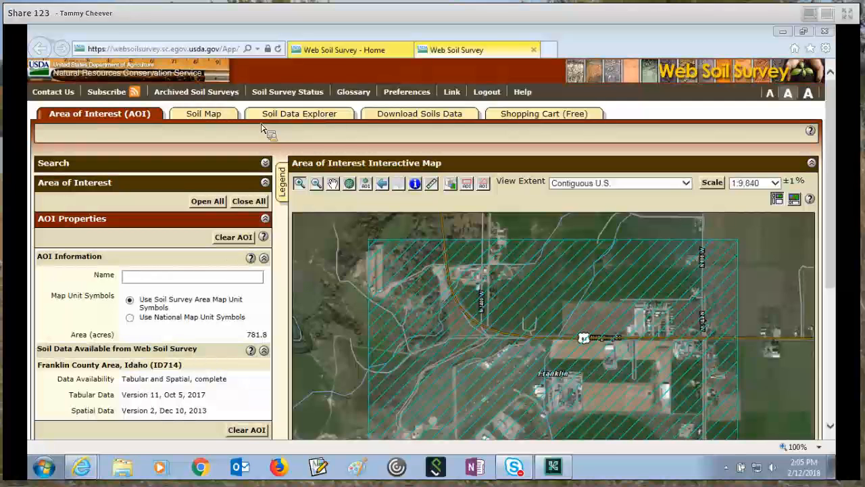
# - Display the soil map for the area of interest and add it to the shopping cart without a subtitle
pyautogui.click(223, 116)
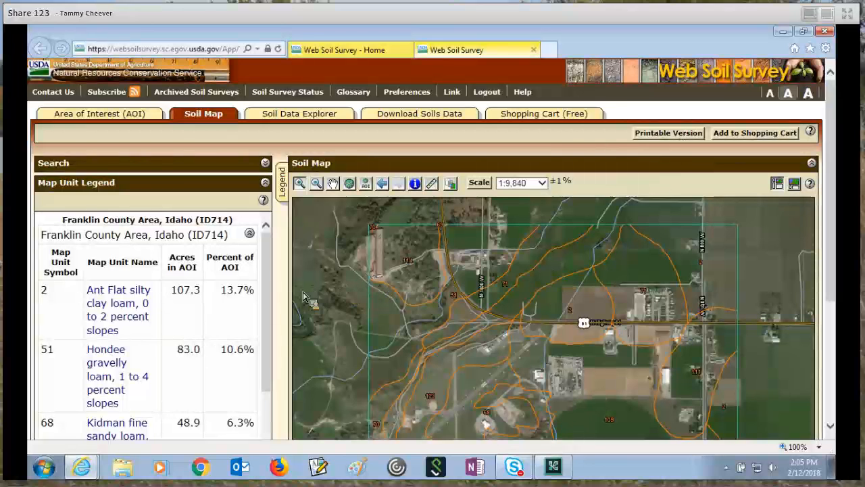
pyautogui.click(754, 135)
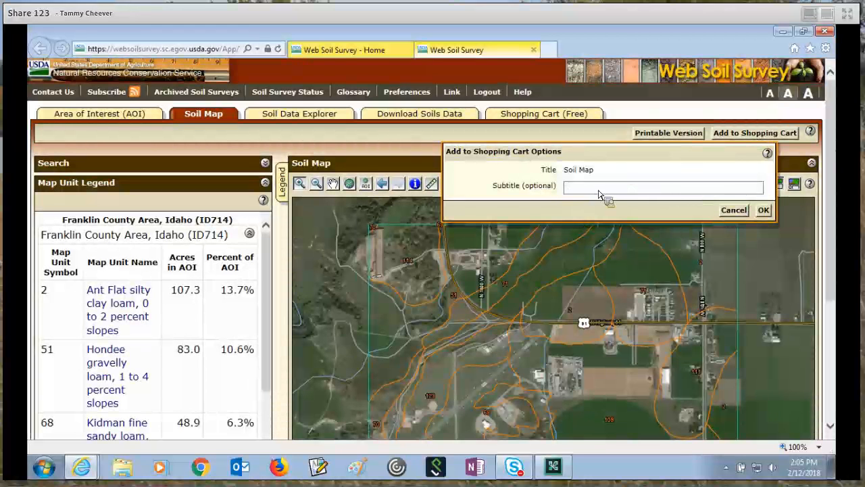
pyautogui.click(764, 210)
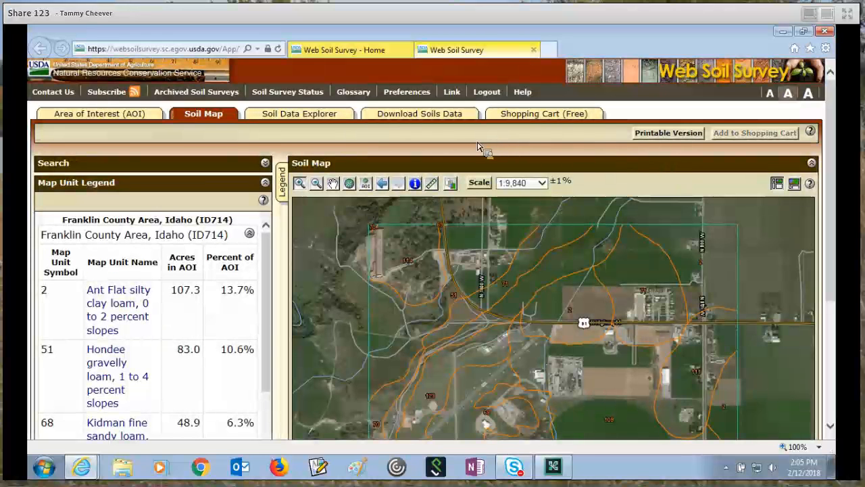
# - Look through the Intro to Soils table of contents in the Soil Data Explorer
pyautogui.click(340, 116)
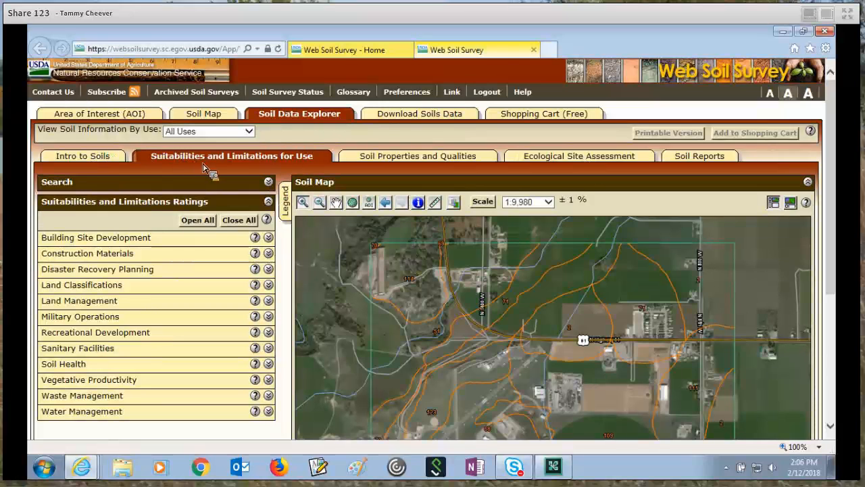
pyautogui.click(77, 162)
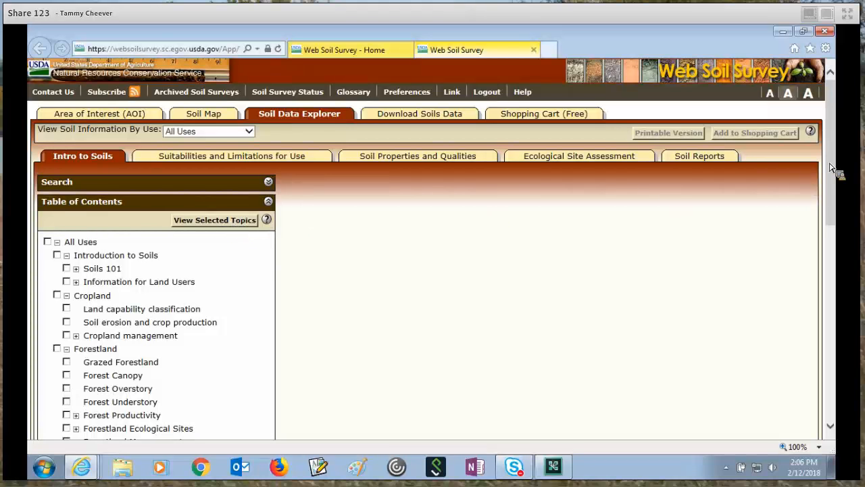
pyautogui.moveTo(835, 205); pyautogui.dragTo(811, 74)
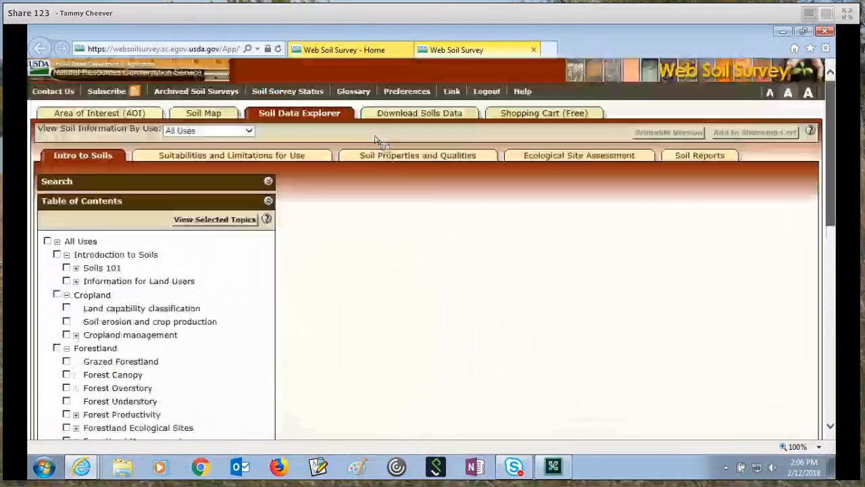
# - Expand all rating categories under Suitabilities and Limitations for Use and find the Construction Materials ratings
pyautogui.click(227, 157)
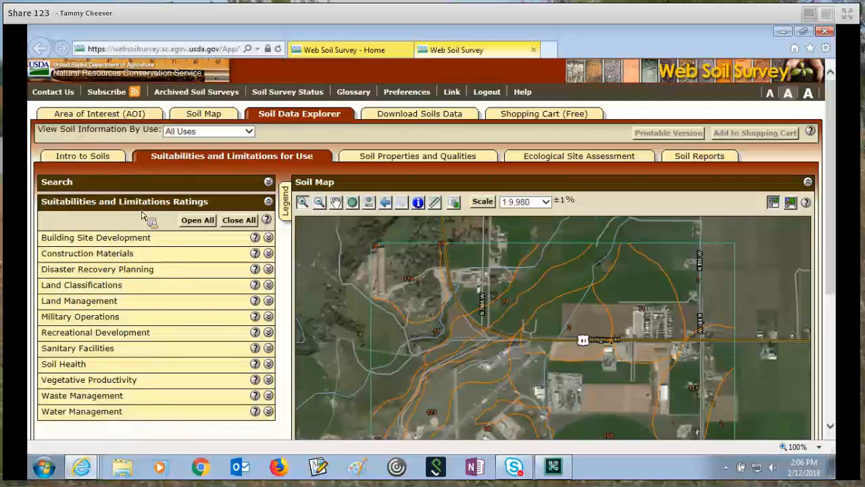
pyautogui.click(132, 241)
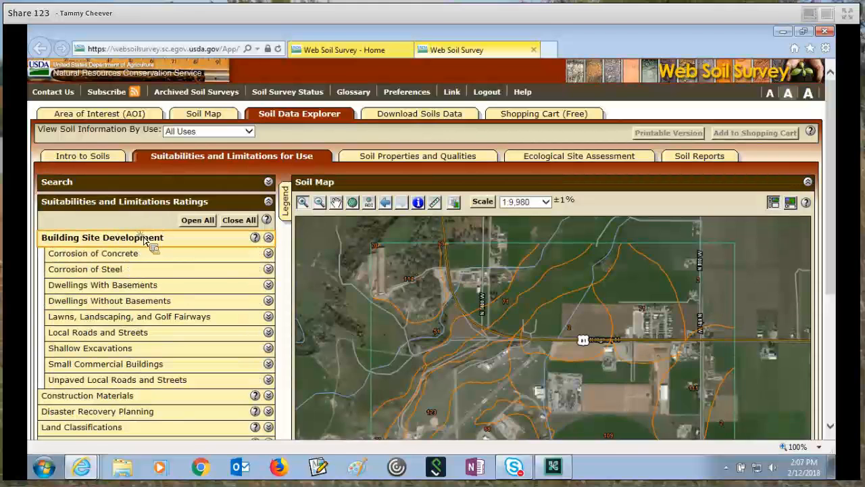
pyautogui.click(189, 238)
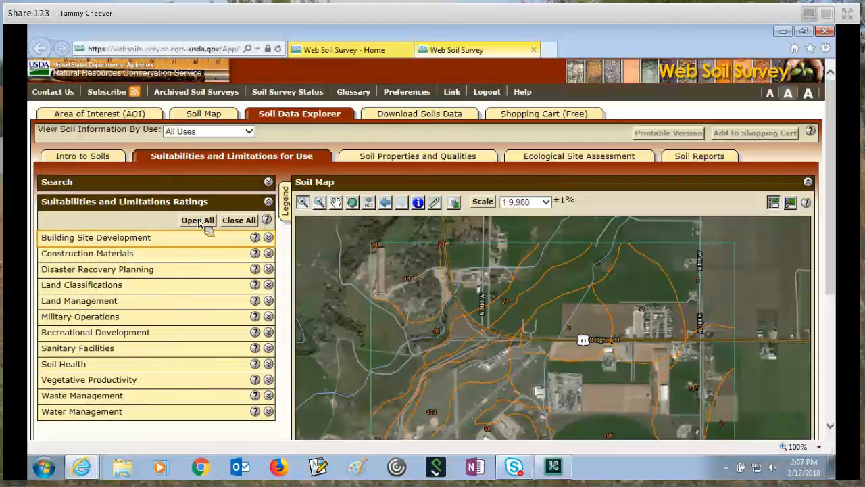
pyautogui.click(198, 221)
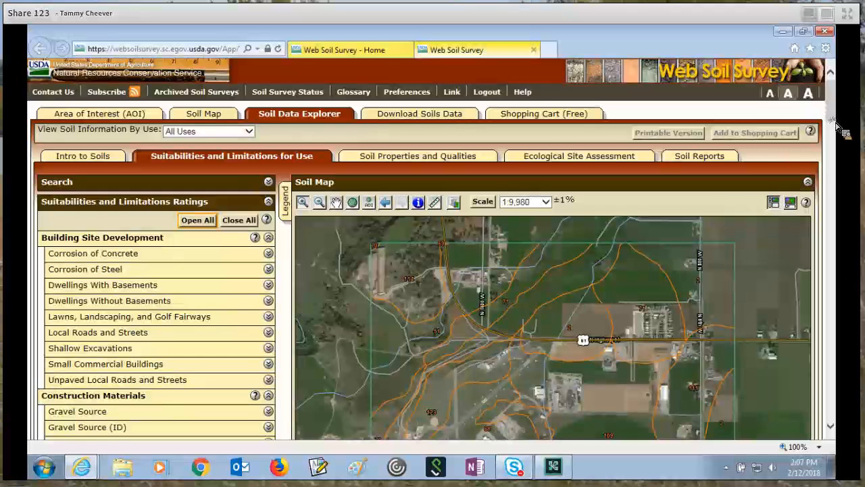
pyautogui.moveTo(841, 125); pyautogui.dragTo(844, 162)
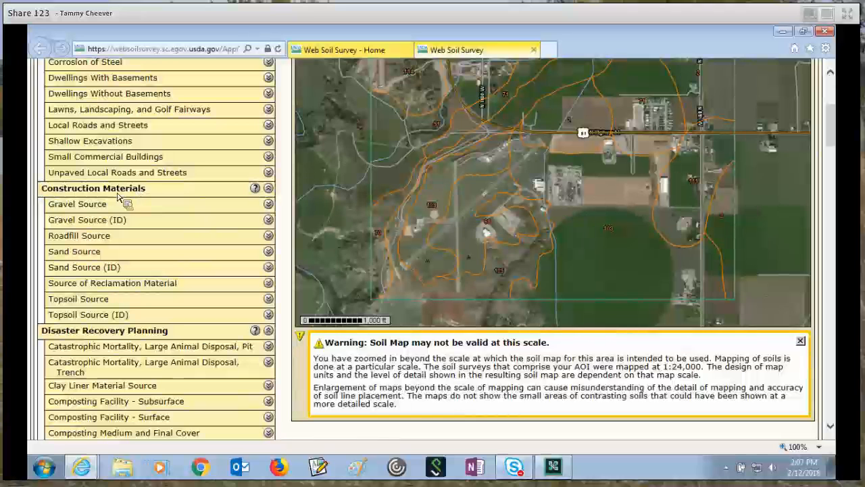
# - Generate the Gravel Source rating under Construction Materials with its default view options
pyautogui.click(95, 205)
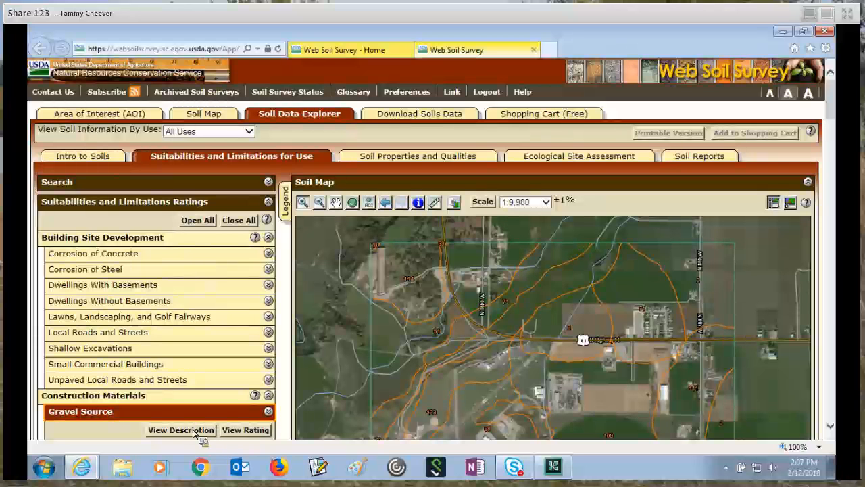
pyautogui.click(245, 430)
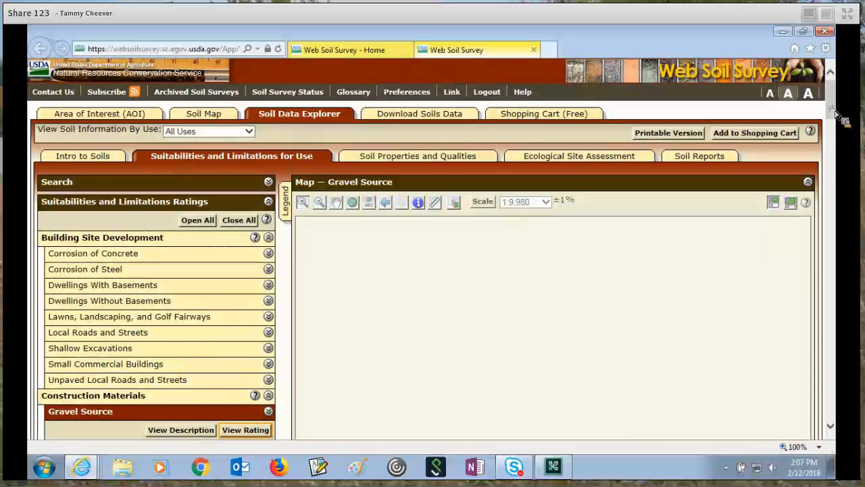
pyautogui.moveTo(838, 118); pyautogui.dragTo(838, 137)
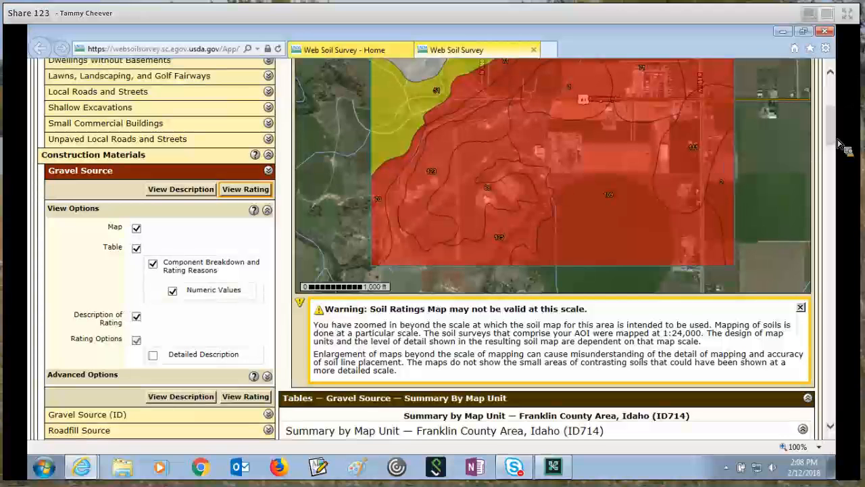
# - Add the Gravel Source rating to the shopping cart without a subtitle and collapse all rating categories
pyautogui.moveTo(836, 143); pyautogui.dragTo(837, 125)
pyautogui.scroll(2, 836, 125)
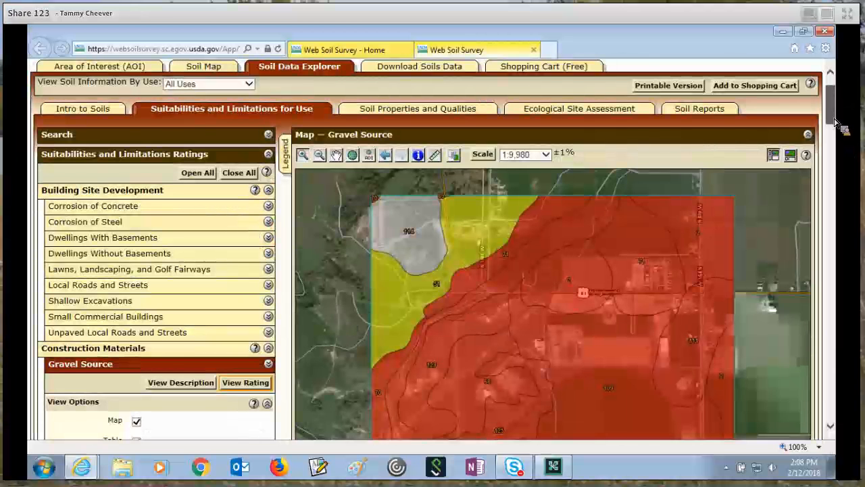
pyautogui.scroll(1, 837, 126)
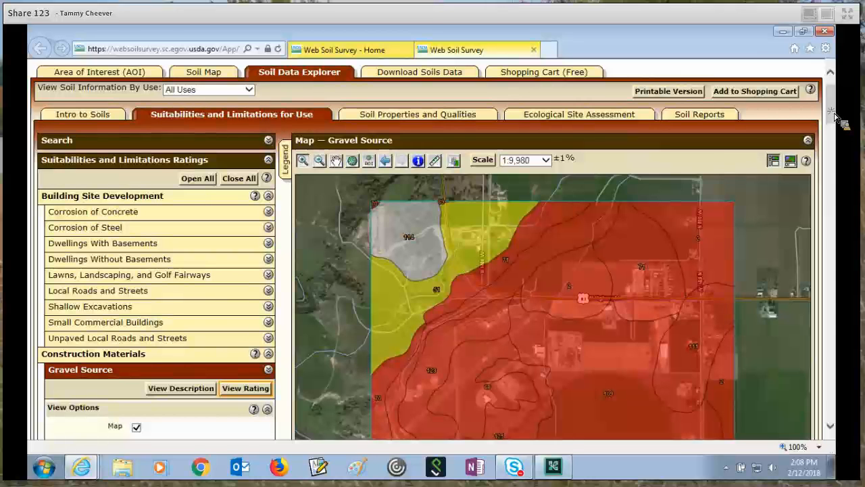
pyautogui.scroll(2, 838, 118)
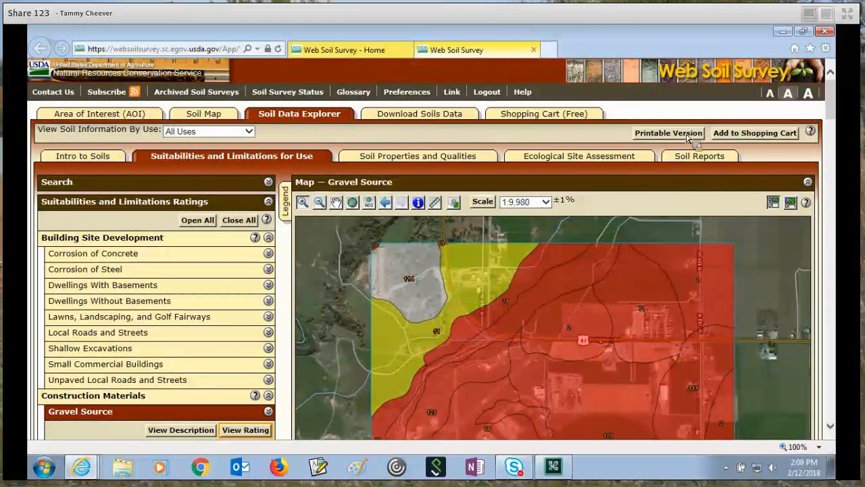
pyautogui.click(742, 134)
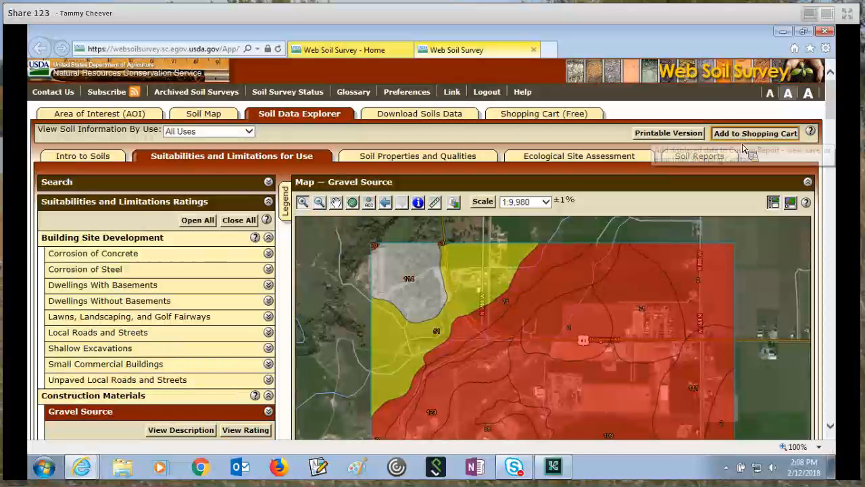
pyautogui.click(764, 210)
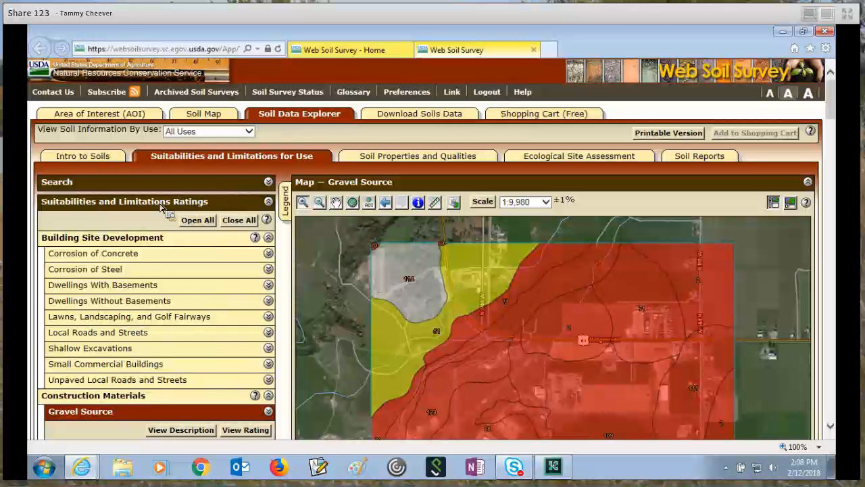
pyautogui.click(237, 220)
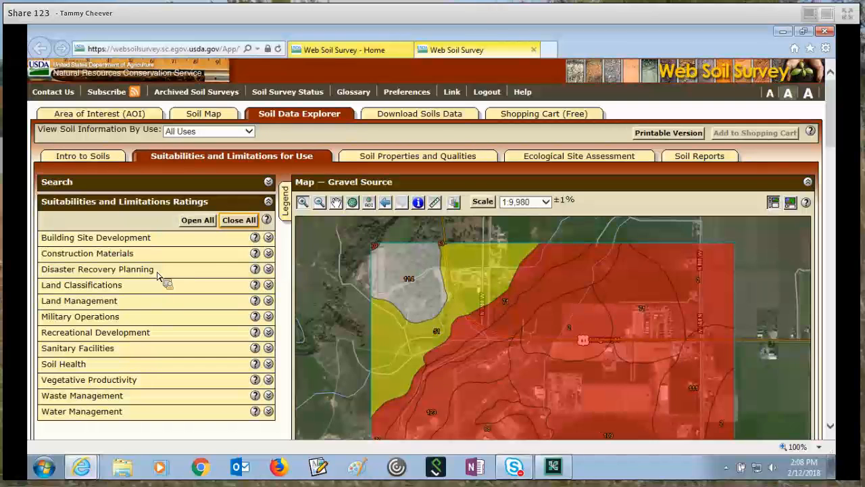
# - Generate the Available Water Supply, 0 to 100 cm rating from the Soil Physical Properties under Soil Properties and Qualities
pyautogui.click(409, 157)
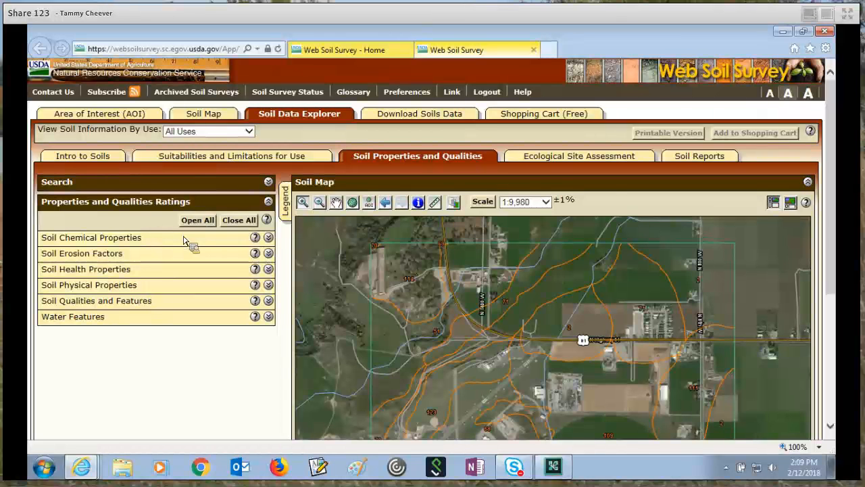
pyautogui.click(122, 285)
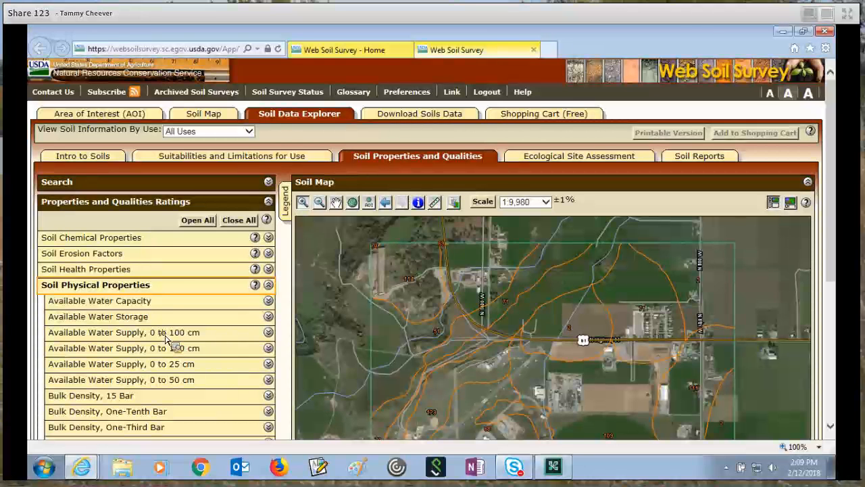
pyautogui.click(168, 332)
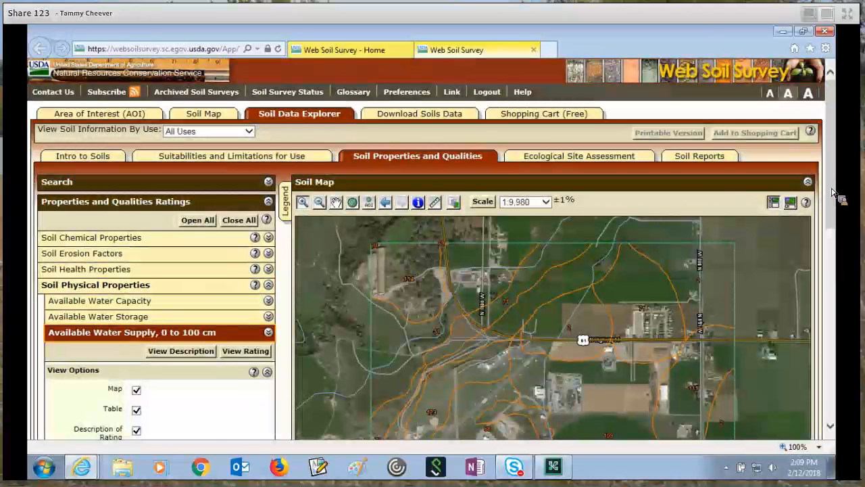
pyautogui.scroll(-3, 836, 194)
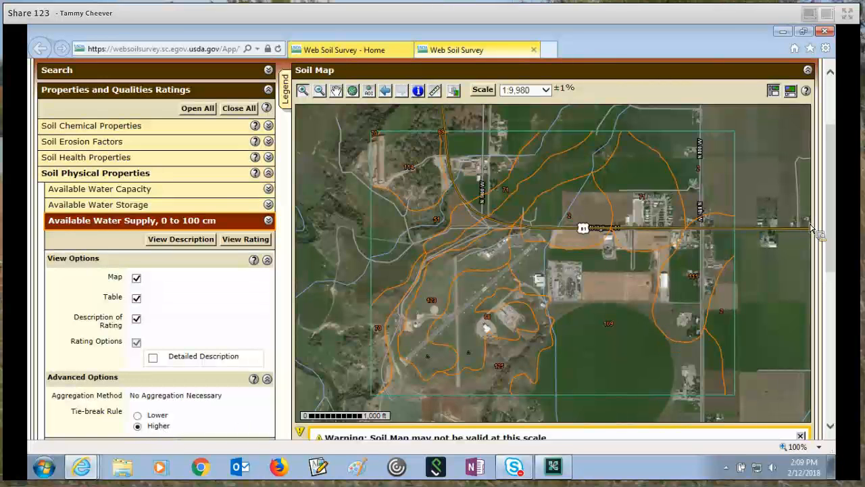
pyautogui.scroll(-1, 832, 250)
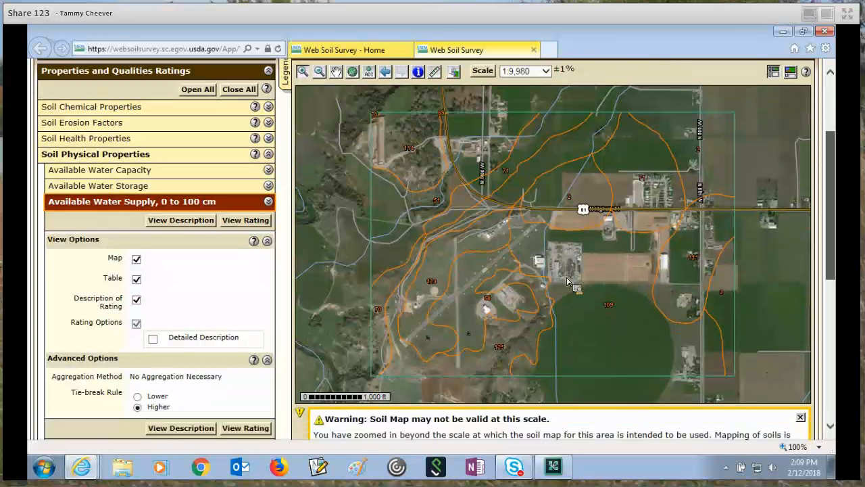
pyautogui.scroll(-1, 273, 370)
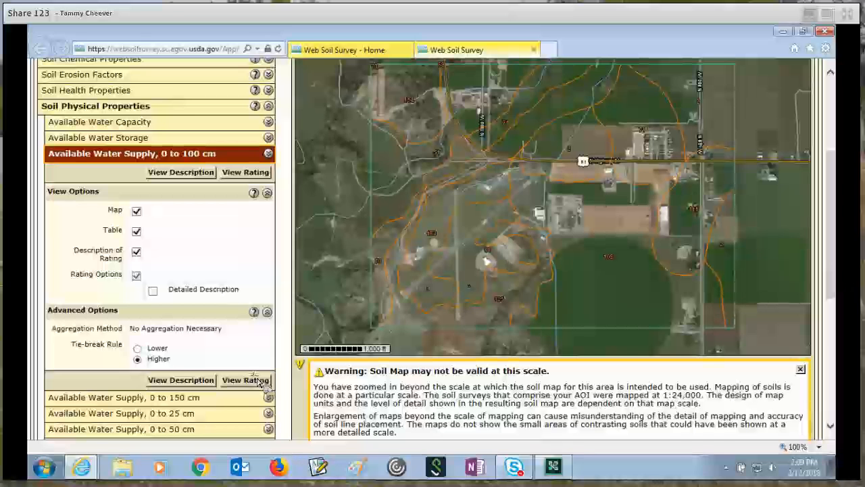
pyautogui.click(246, 380)
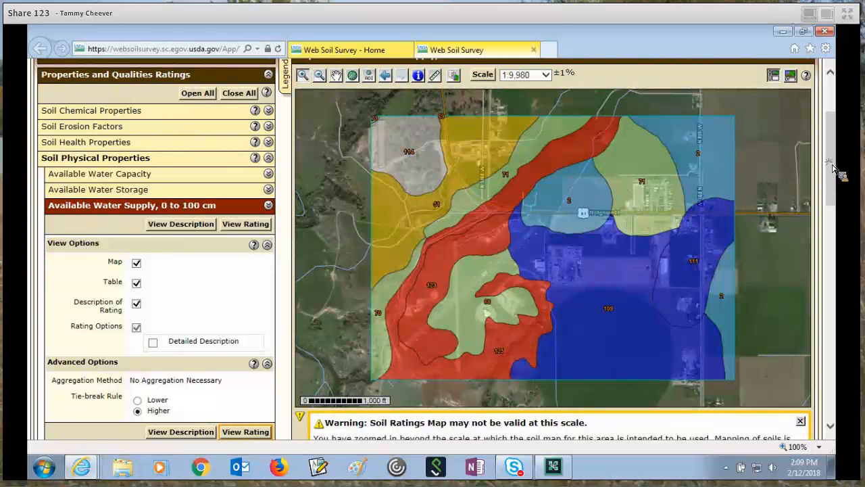
# - Add the Available Water Supply, 0 to 100 cm rating to the shopping cart without a subtitle
pyautogui.scroll(-3, 835, 206)
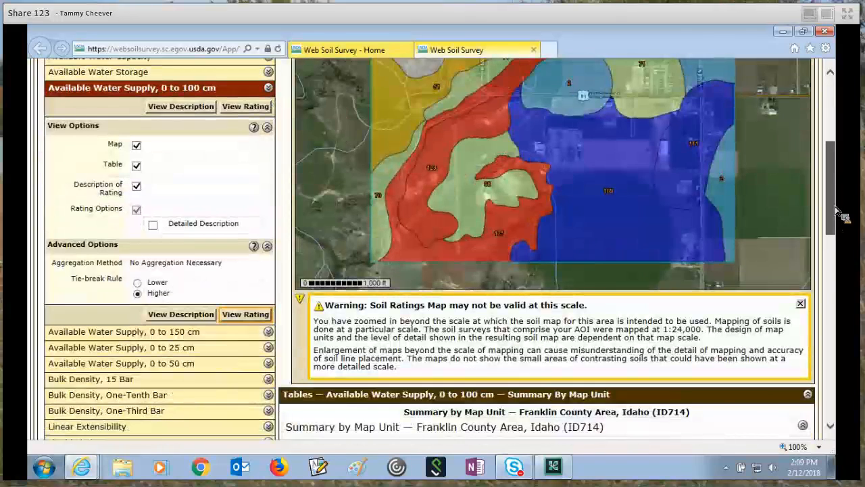
pyautogui.moveTo(836, 211); pyautogui.dragTo(763, 130)
pyautogui.click(763, 133)
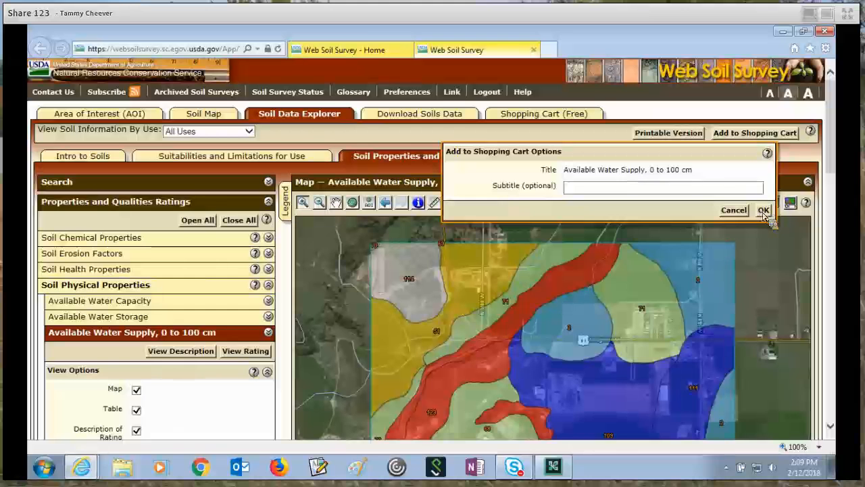
pyautogui.click(764, 210)
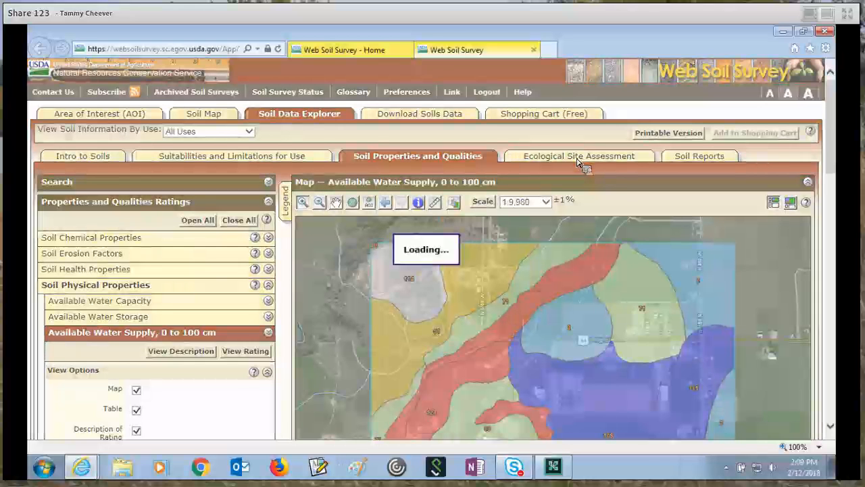
# - View the dominant rangeland ecological site map in the Ecological Site Assessment
pyautogui.click(579, 158)
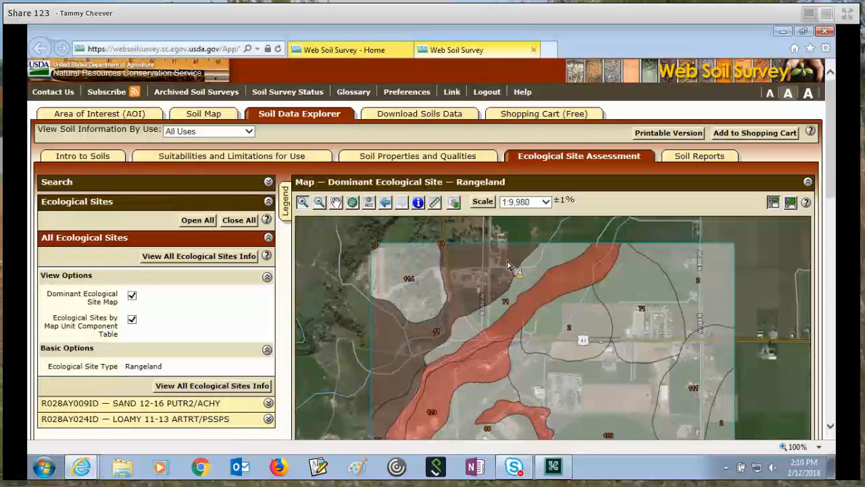
# - Generate the Map Unit Description (Brief) report from the AOI Inventory category of the Soil Reports
pyautogui.click(724, 159)
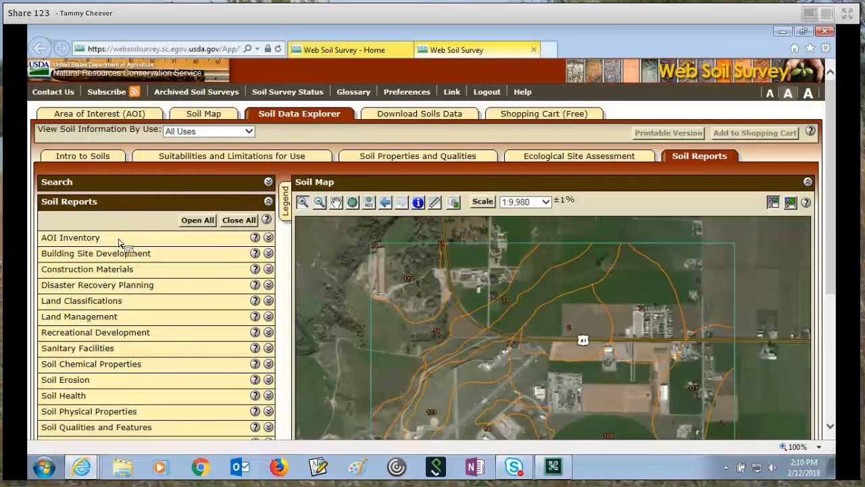
pyautogui.click(118, 239)
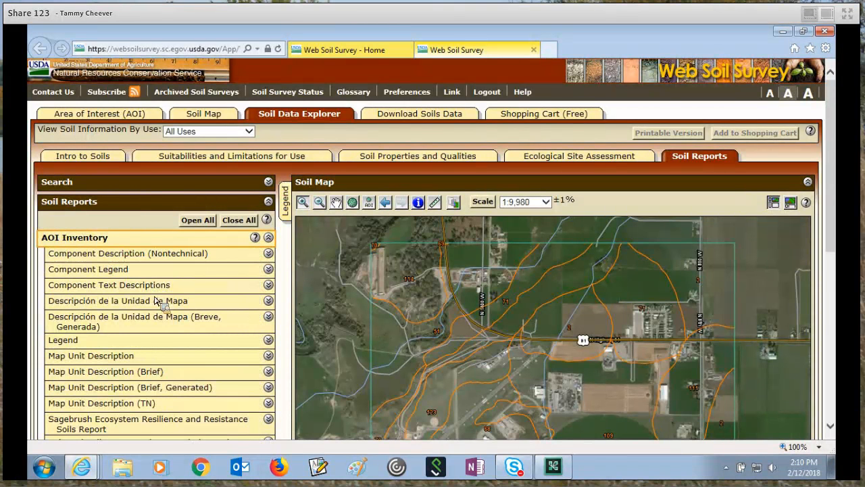
pyautogui.click(139, 374)
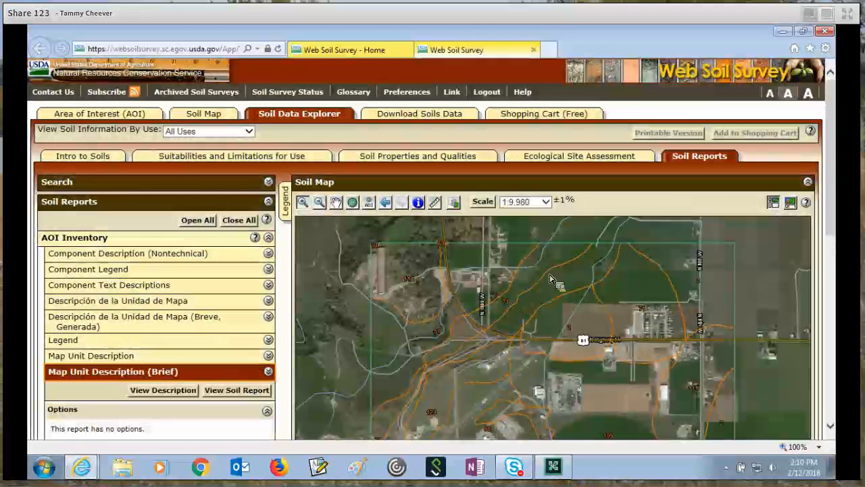
pyautogui.scroll(-3, 832, 243)
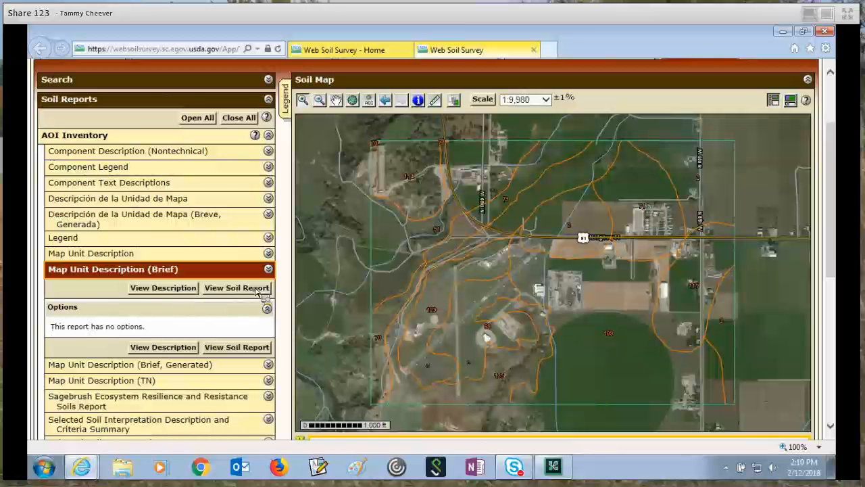
pyautogui.click(253, 289)
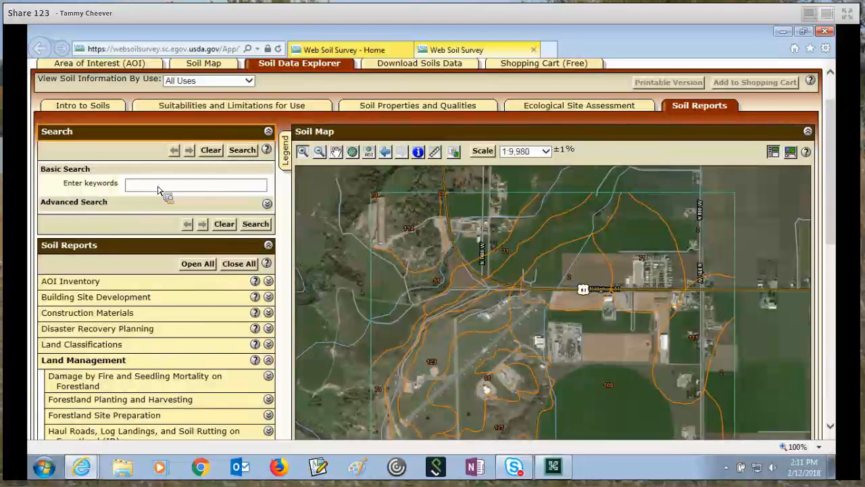
# - Search for "hydric" and expand the report name matches under Soil Reports in the results
pyautogui.click(157, 189)
pyautogui.write('hydric')
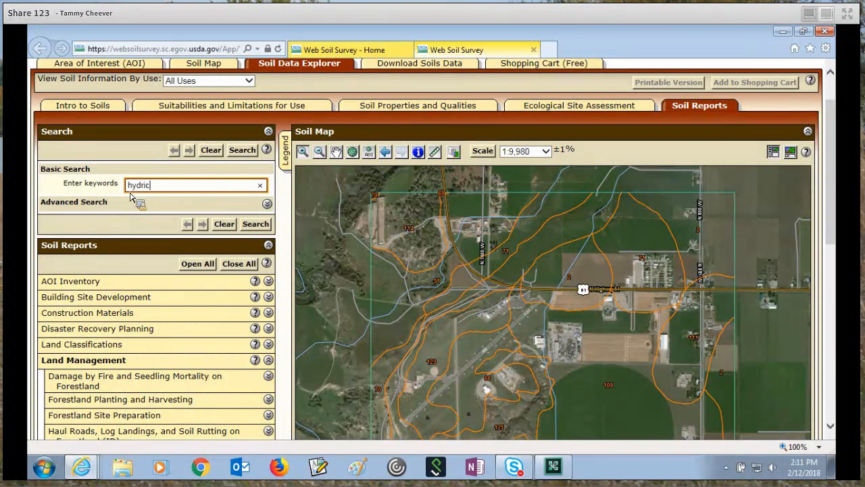
pyautogui.press('Return')
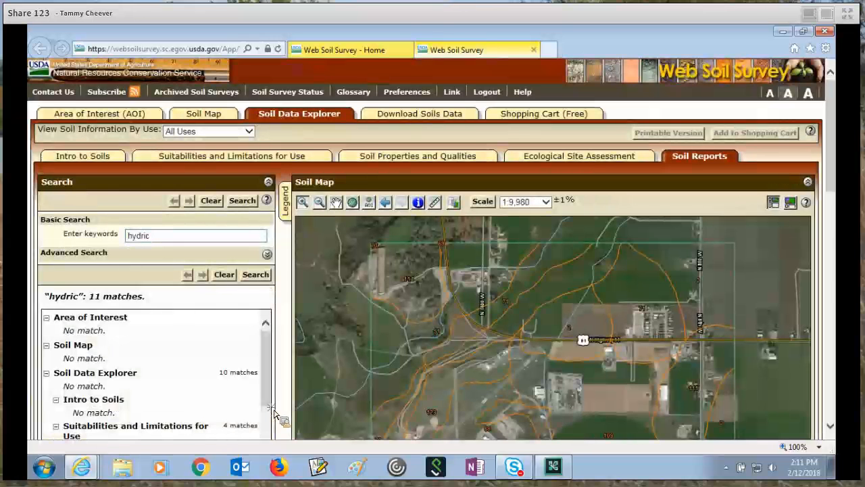
pyautogui.scroll(-2, 275, 443)
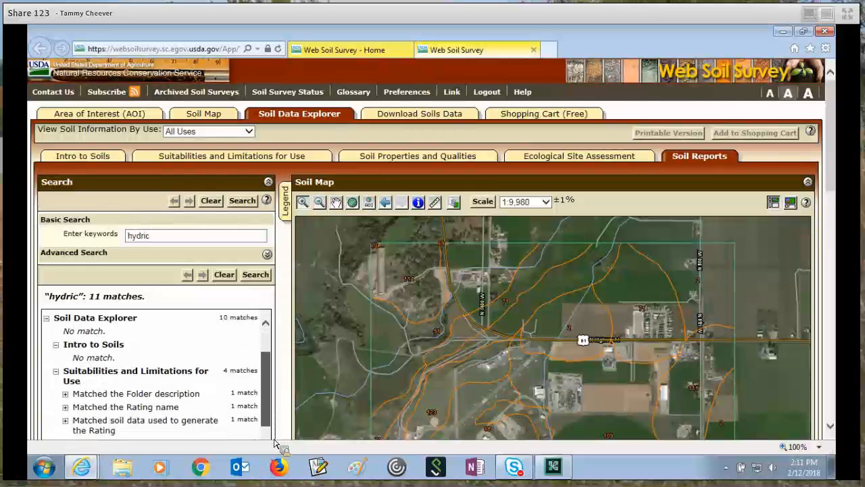
pyautogui.scroll(-3, 71, 355)
pyautogui.scroll(-2, 91, 358)
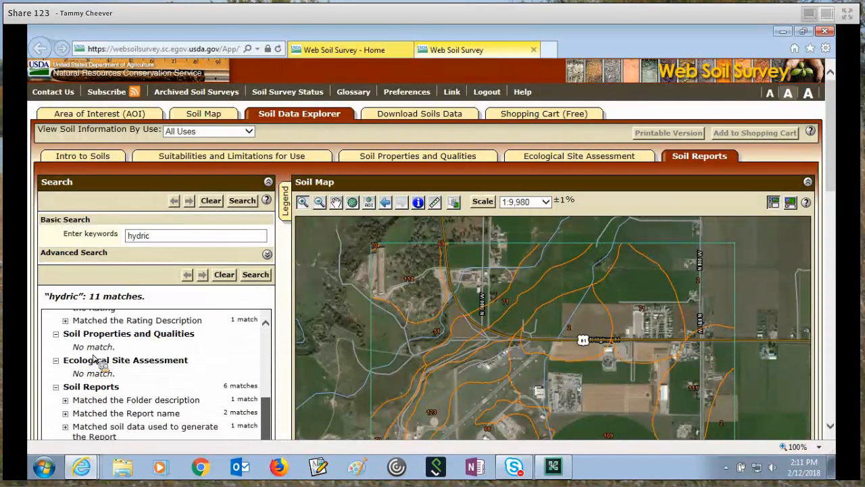
pyautogui.scroll(-2, 74, 378)
pyautogui.moveTo(68, 384); pyautogui.dragTo(242, 386)
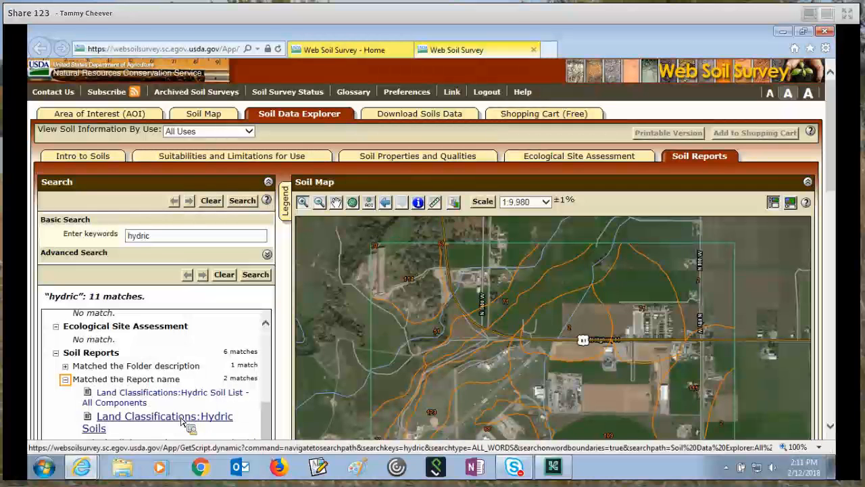
# - Generate the Hydric Soils report under Land Classifications from the search results and examine its table and description
pyautogui.click(182, 421)
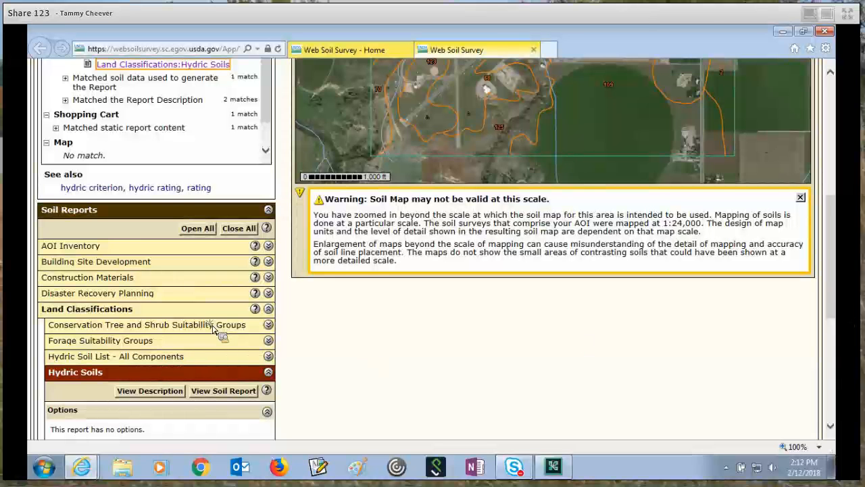
pyautogui.scroll(-2, 213, 326)
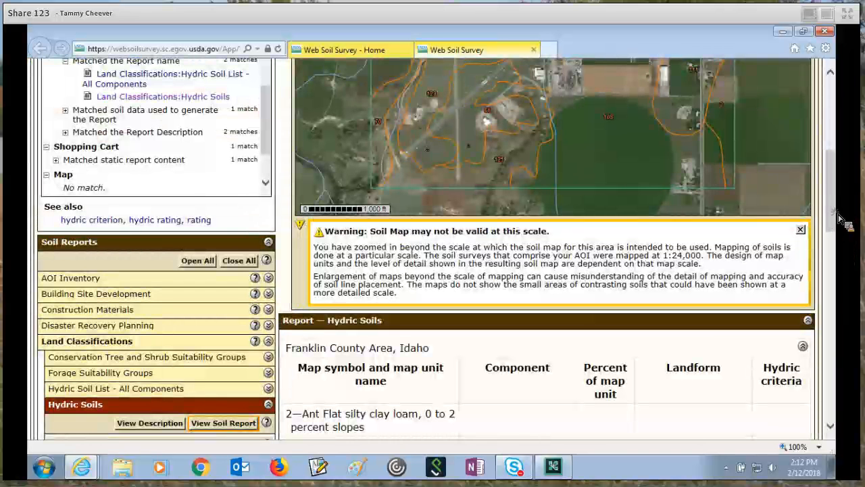
pyautogui.scroll(-3, 716, 147)
pyautogui.scroll(-3, 716, 147)
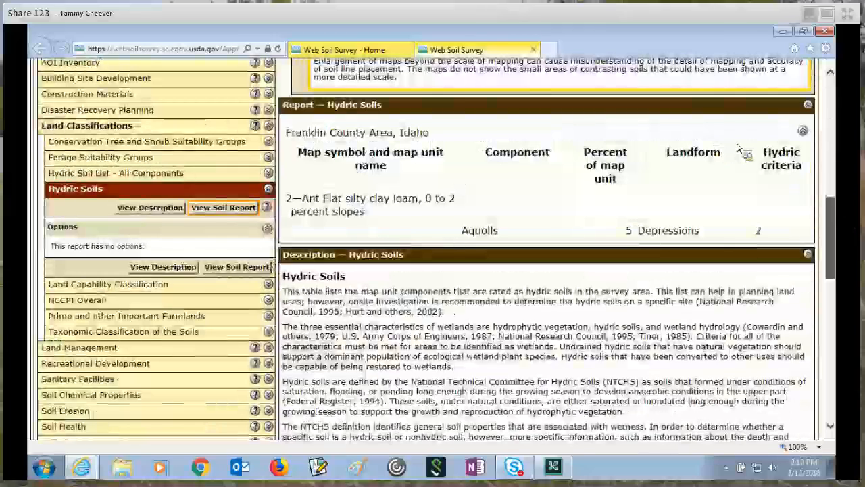
# - Add the Hydric Soils report to the shopping cart without a subtitle
pyautogui.scroll(5, 755, 139)
pyautogui.scroll(10, 756, 138)
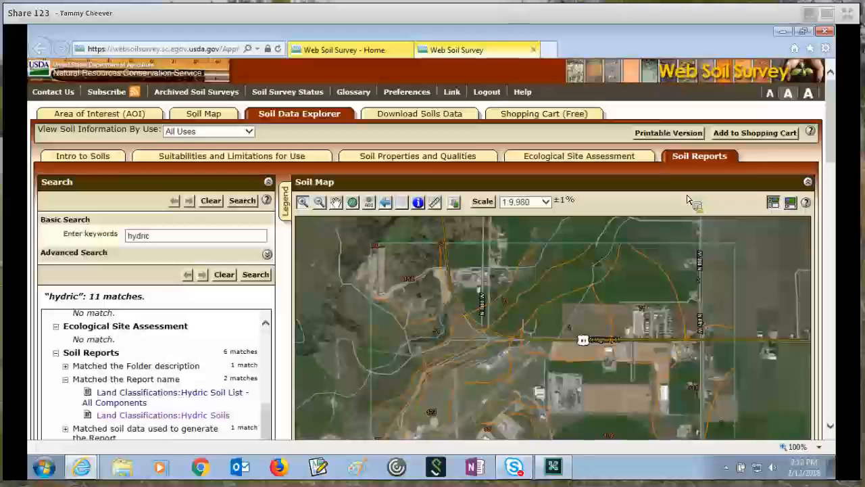
pyautogui.click(755, 133)
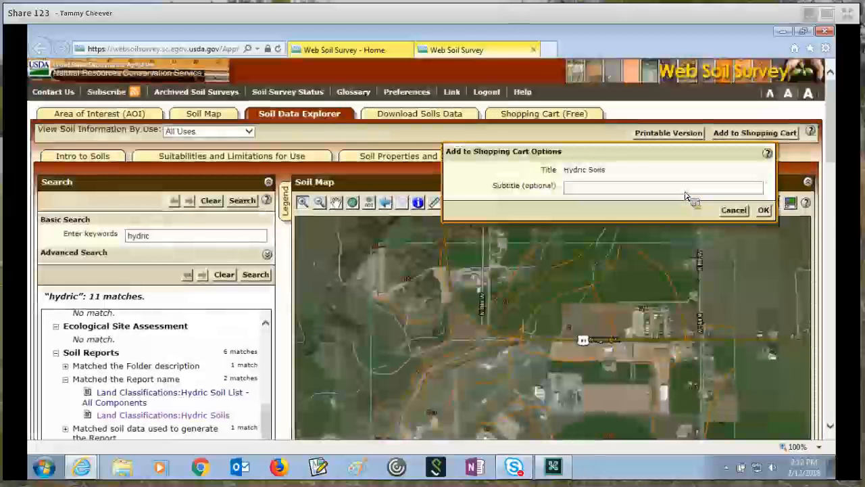
pyautogui.press('Return')
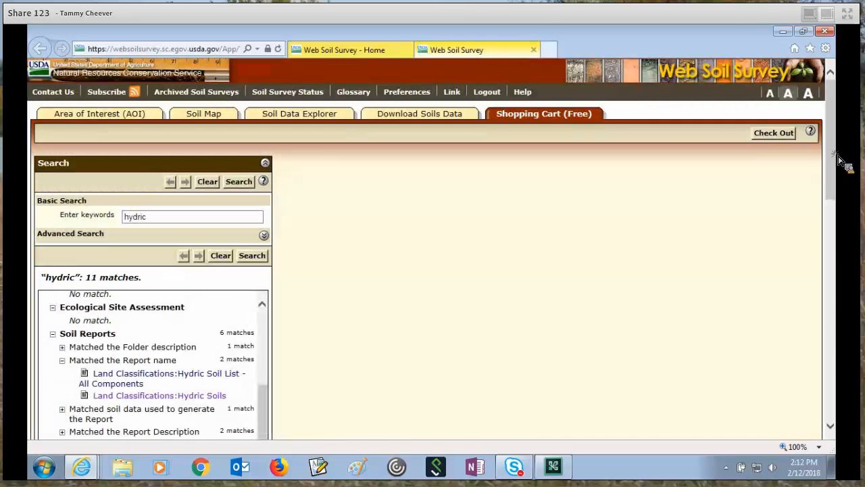
# - Review the report properties and table of contents in the shopping cart and exclude Gravel Source from the custom report
pyautogui.moveTo(838, 171); pyautogui.dragTo(840, 298)
pyautogui.scroll(-5, 843, 295)
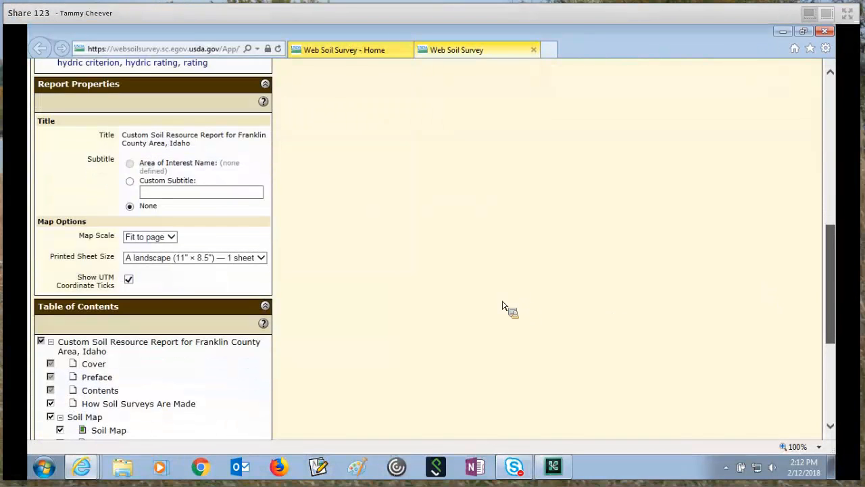
pyautogui.scroll(-2, 257, 286)
pyautogui.scroll(1, 174, 217)
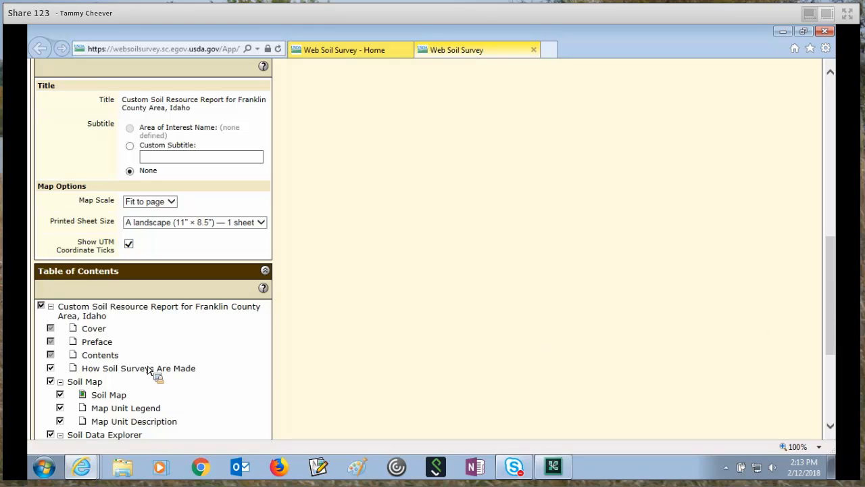
pyautogui.scroll(-5, 149, 369)
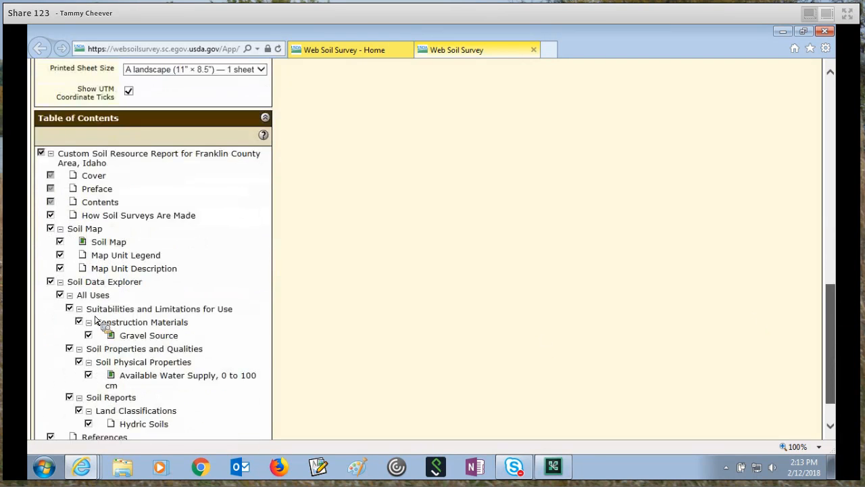
pyautogui.scroll(-1, 95, 320)
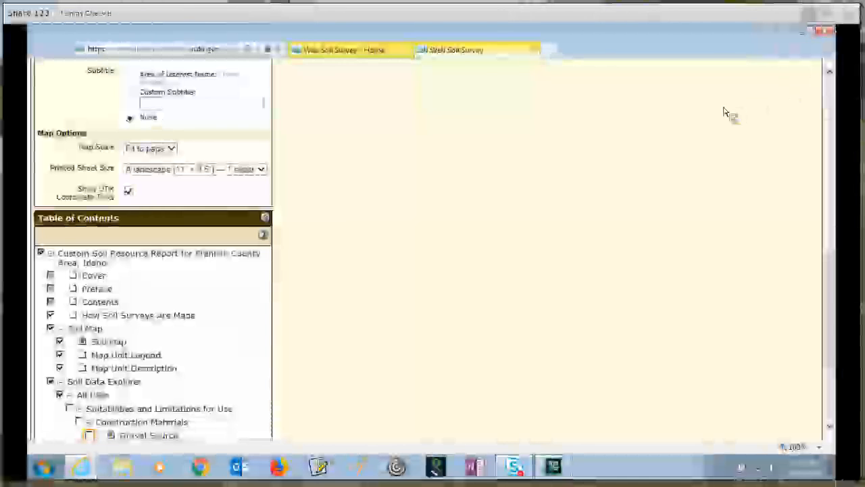
# - Check out the custom soil resource report with the Get now delivery method
pyautogui.scroll(10, 714, 125)
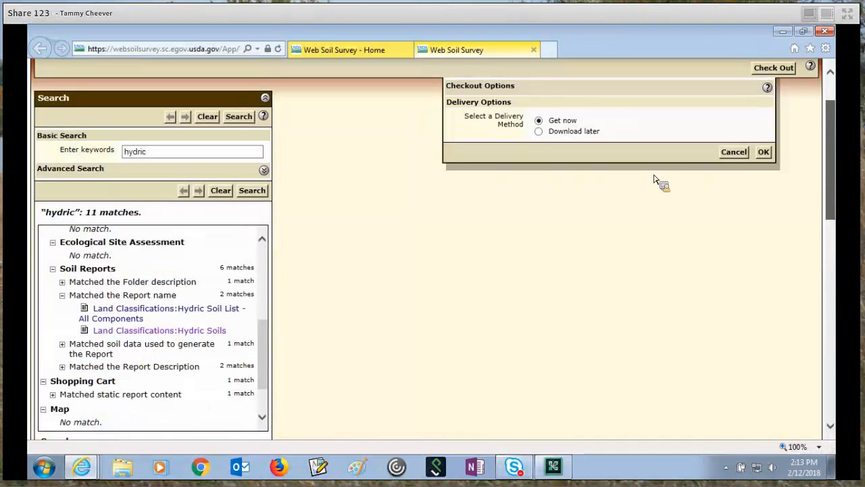
pyautogui.scroll(2, 569, 194)
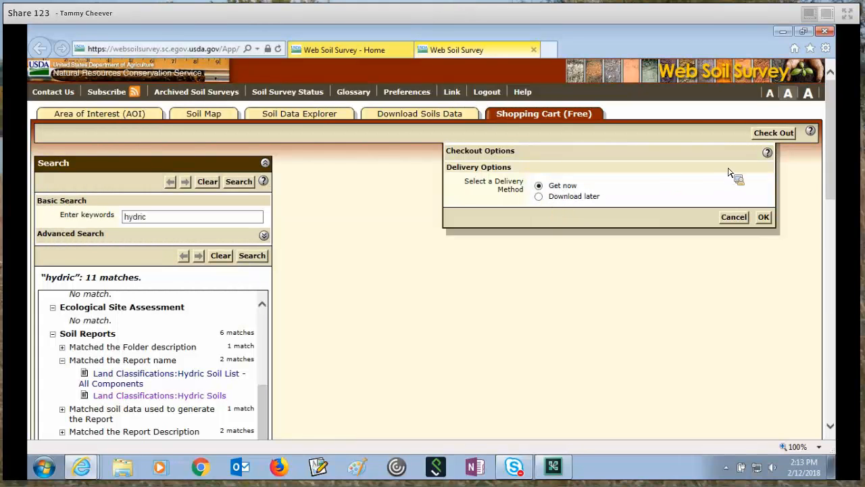
pyautogui.moveTo(837, 262); pyautogui.dragTo(817, 101)
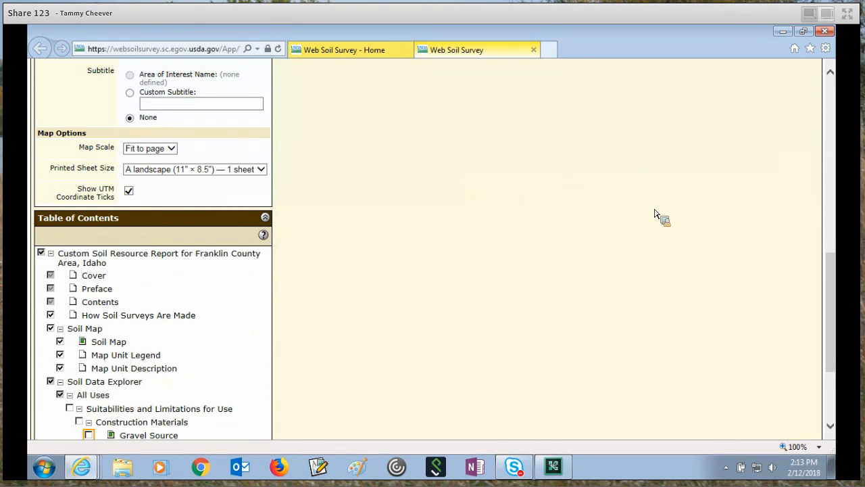
pyautogui.scroll(3, 701, 218)
pyautogui.scroll(8, 766, 247)
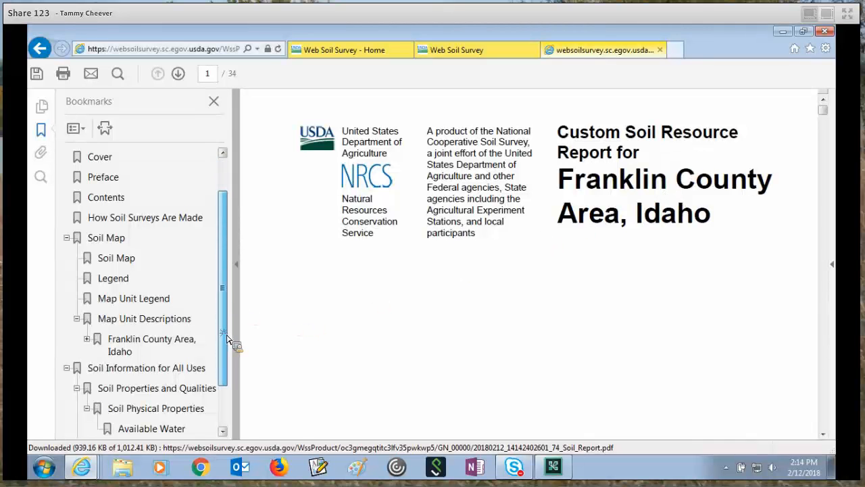
# - Examine the generated PDF report's bookmarks, soil map and Available Water Supply map, and return to the cover page
pyautogui.scroll(-3, 227, 345)
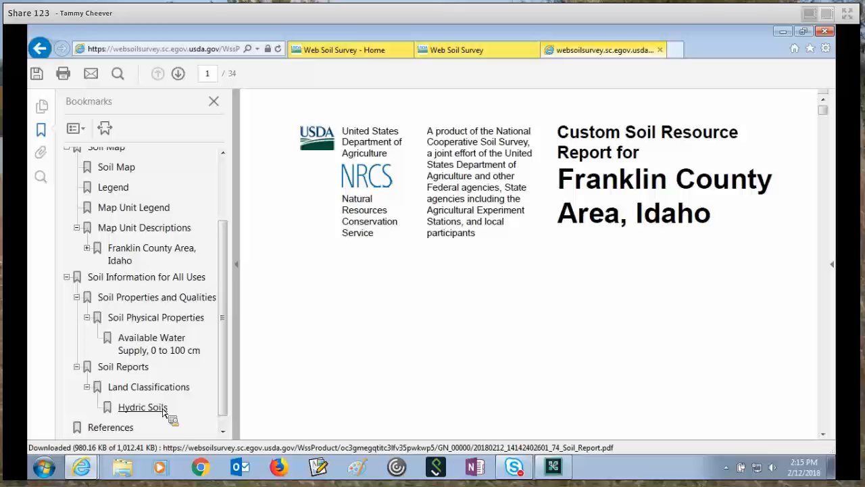
pyautogui.moveTo(825, 115); pyautogui.dragTo(829, 194)
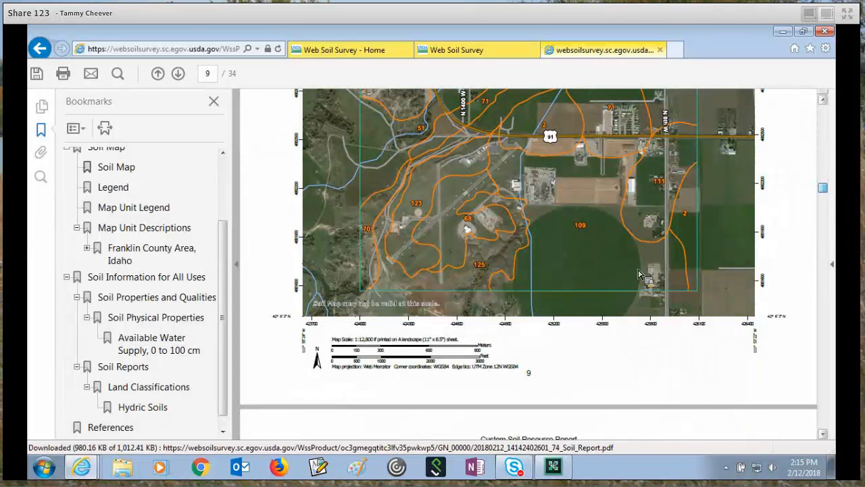
pyautogui.moveTo(824, 188); pyautogui.dragTo(832, 342)
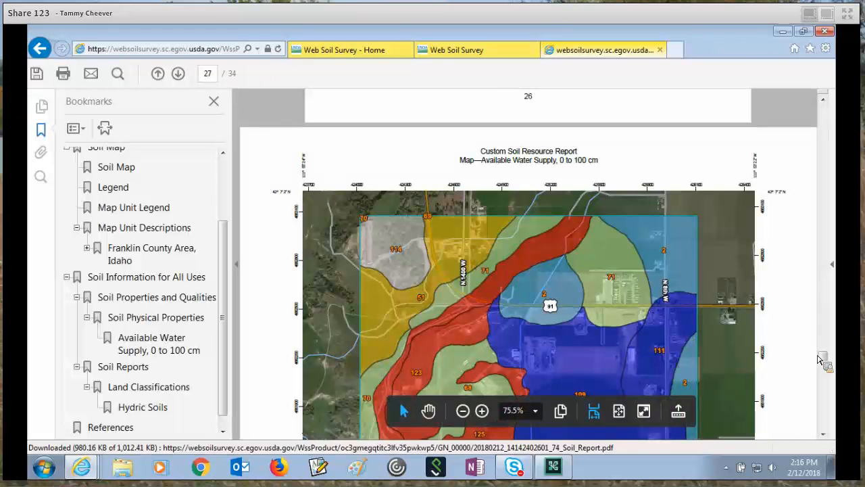
pyautogui.scroll(10, 827, 298)
pyautogui.scroll(20, 813, 144)
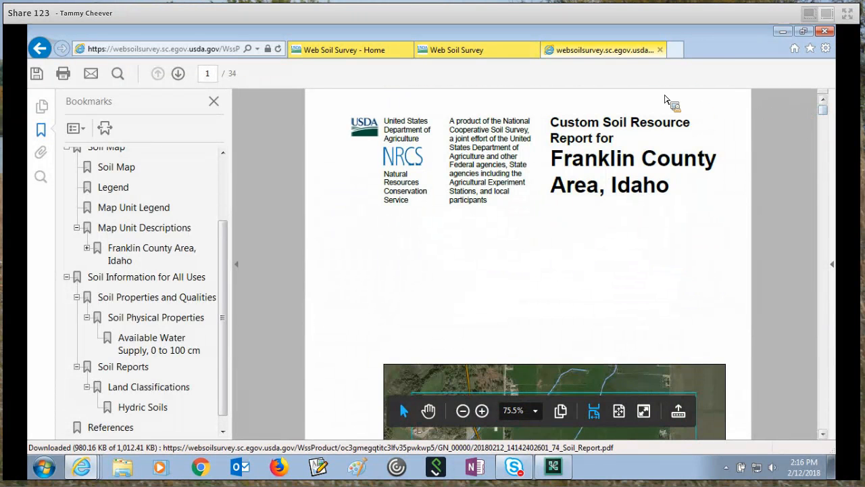
# - Return to Web Soil Survey and save the preferences with links and PDFs set to open in external windows
pyautogui.click(514, 54)
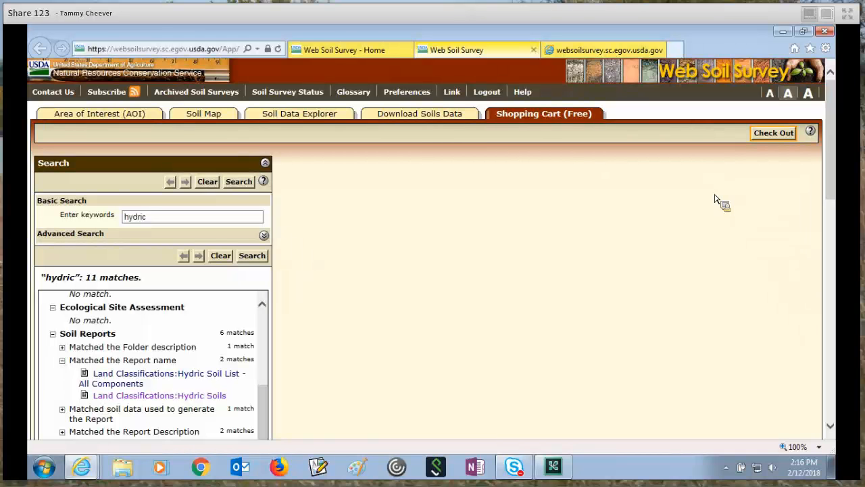
pyautogui.click(409, 92)
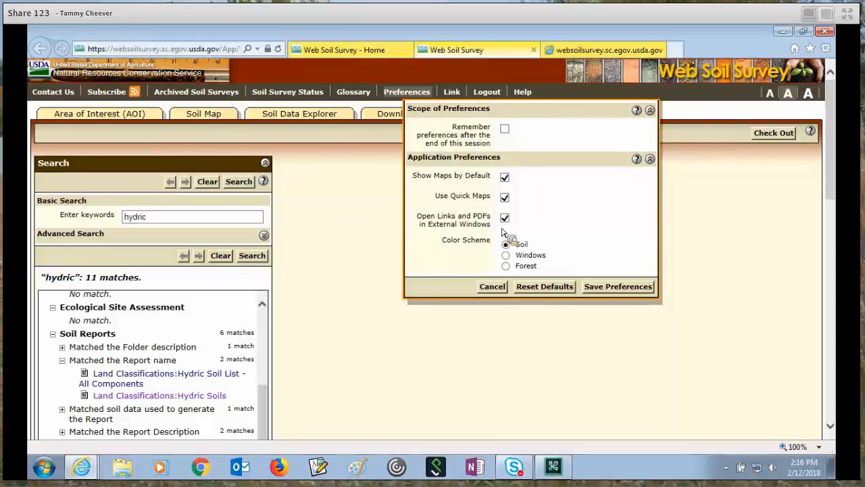
pyautogui.click(616, 287)
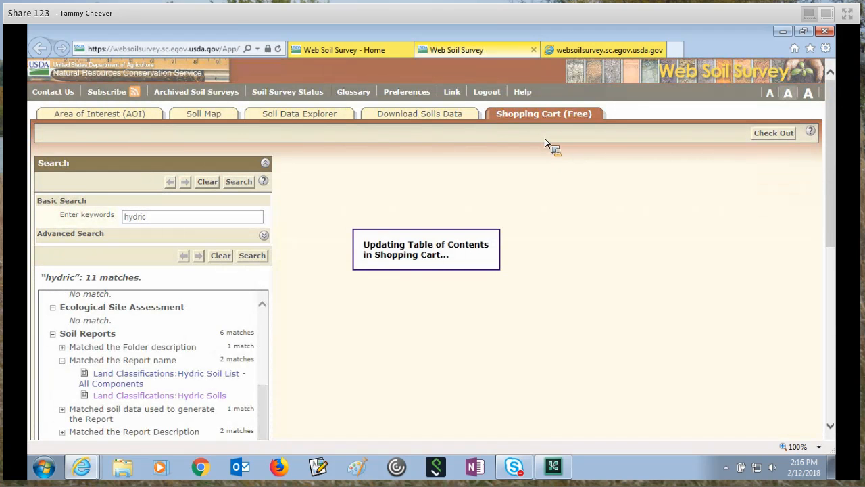
# - Review the SSURGO download package details for the area of interest and create its download link
pyautogui.click(433, 115)
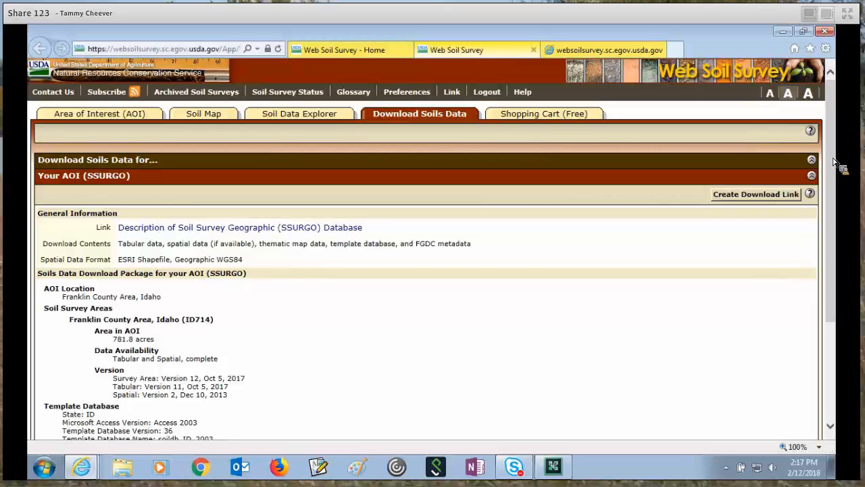
pyautogui.scroll(-1, 837, 177)
pyautogui.scroll(-2, 838, 193)
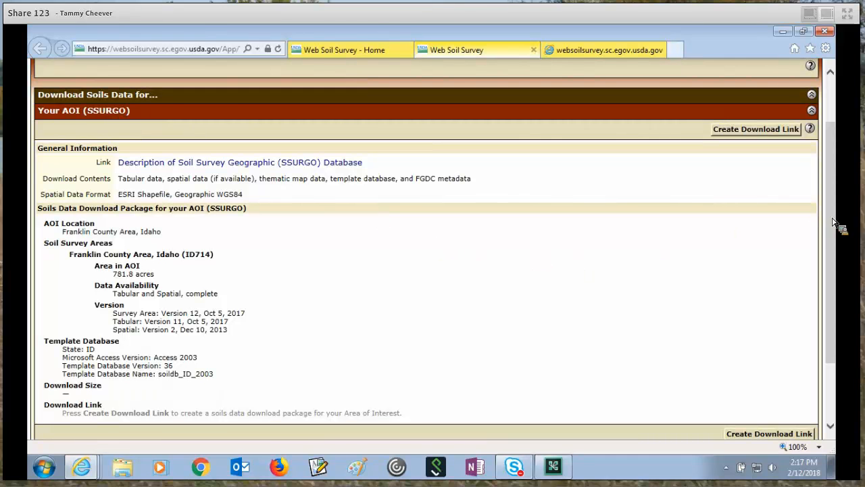
pyautogui.scroll(-1, 834, 233)
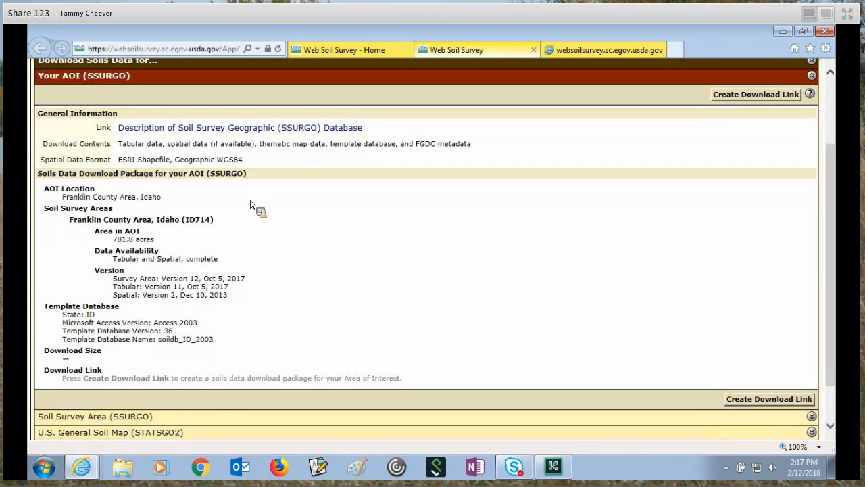
pyautogui.click(778, 403)
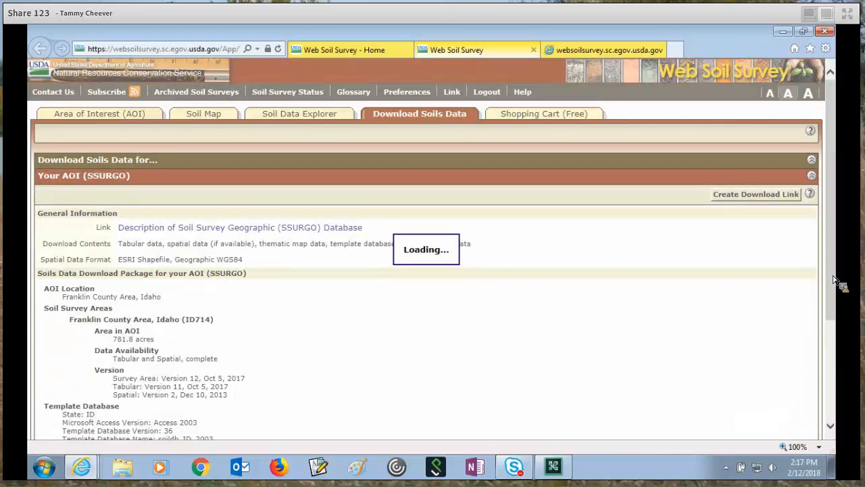
# - Review the created zip download link for the area of interest's SSURGO package
pyautogui.moveTo(835, 283); pyautogui.dragTo(840, 371)
pyautogui.scroll(-1, 840, 372)
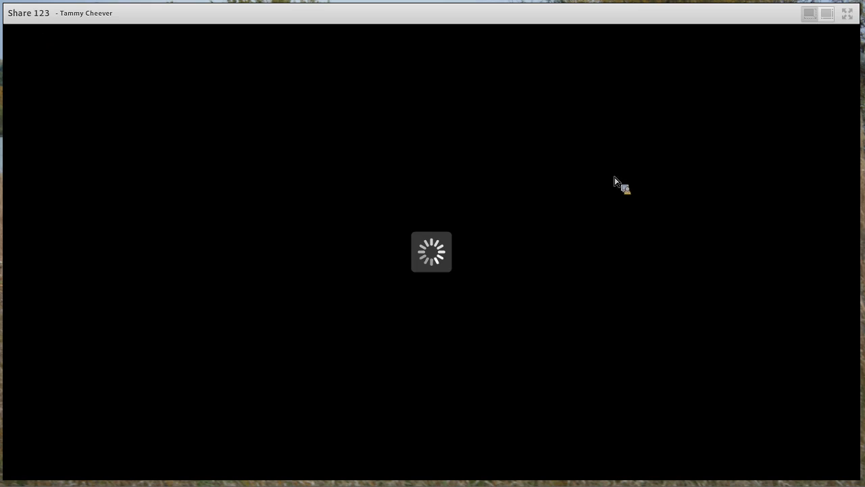
pyautogui.moveTo(831, 182); pyautogui.dragTo(832, 203)
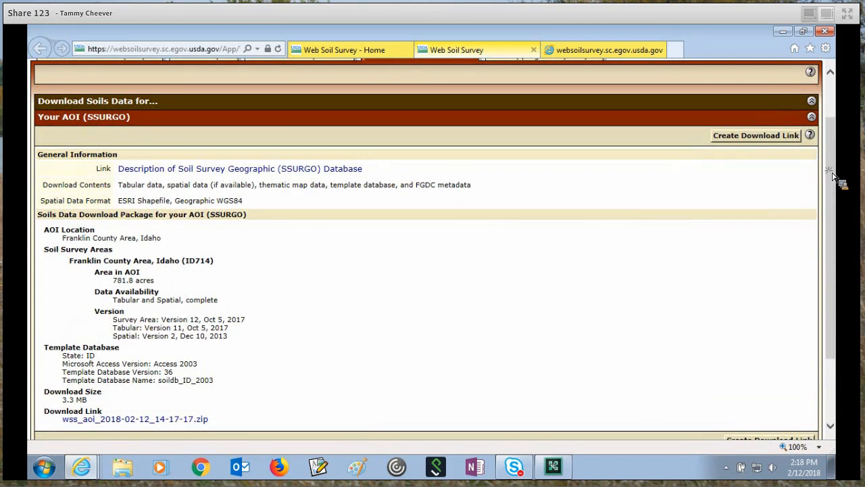
pyautogui.scroll(1, 689, 129)
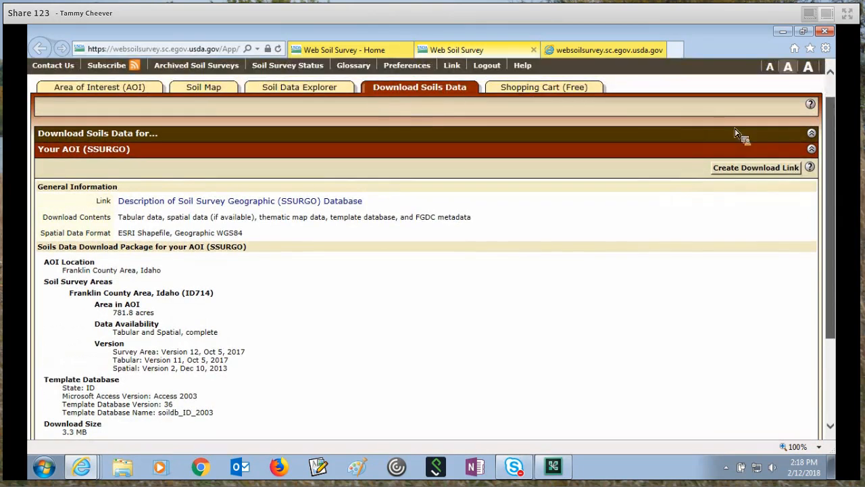
# - List the SSURGO soil survey area downloads for Idaho, Franklin County, and review their download links
pyautogui.click(130, 154)
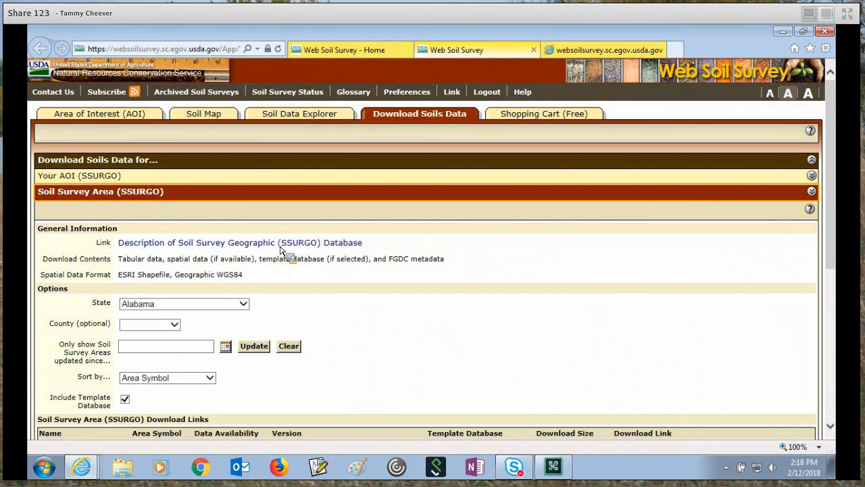
pyautogui.click(244, 305)
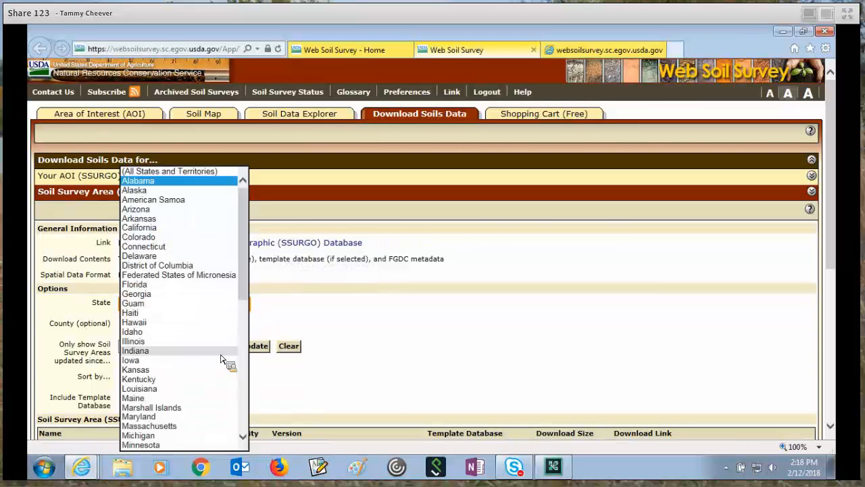
pyautogui.click(187, 331)
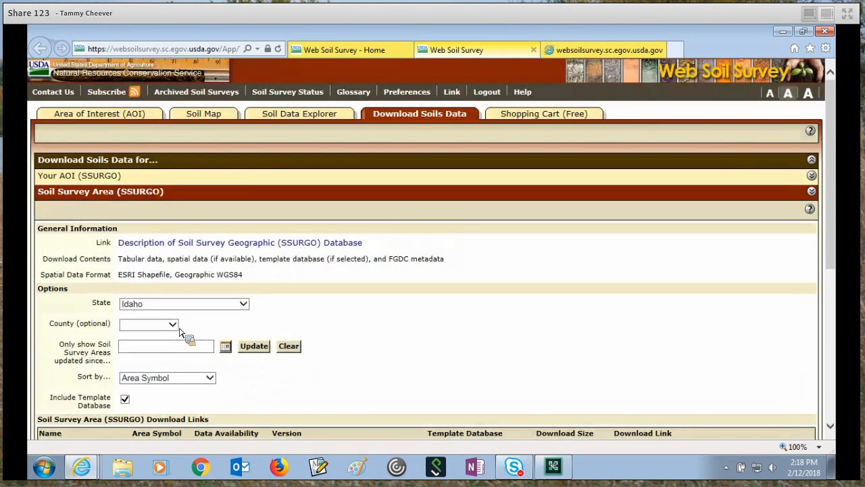
pyautogui.click(177, 327)
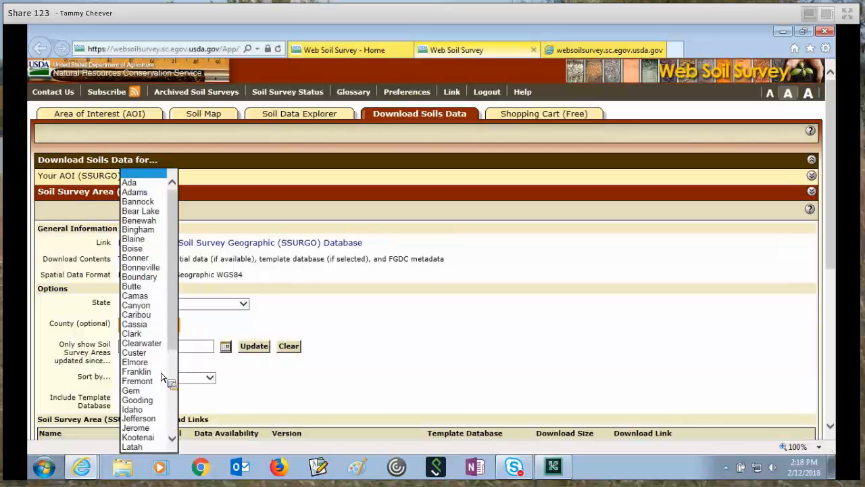
pyautogui.click(137, 372)
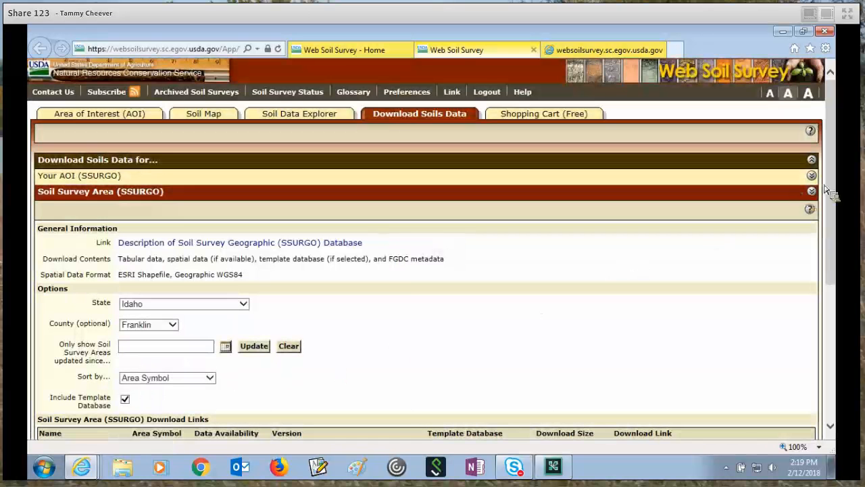
pyautogui.scroll(-2, 433, 257)
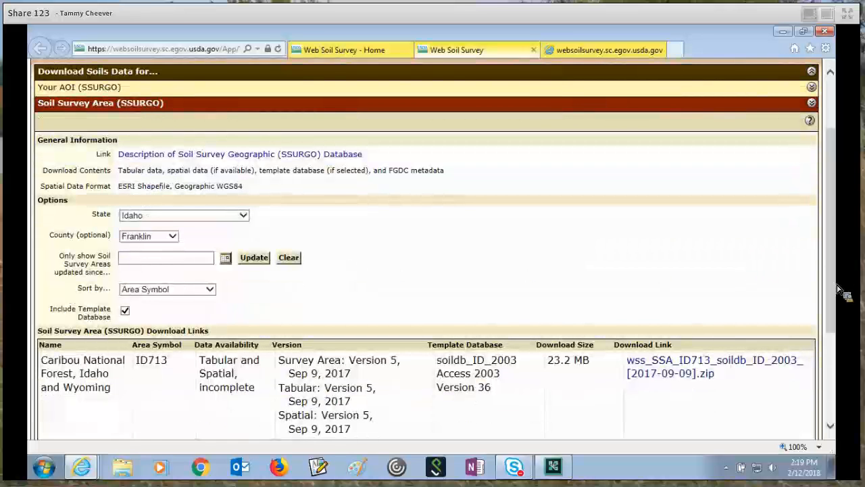
pyautogui.scroll(-2, 831, 264)
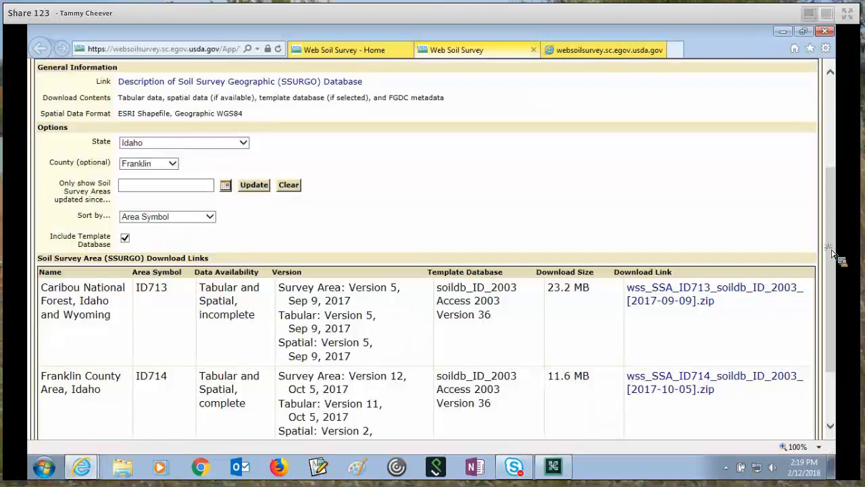
pyautogui.moveTo(835, 256); pyautogui.dragTo(828, 225)
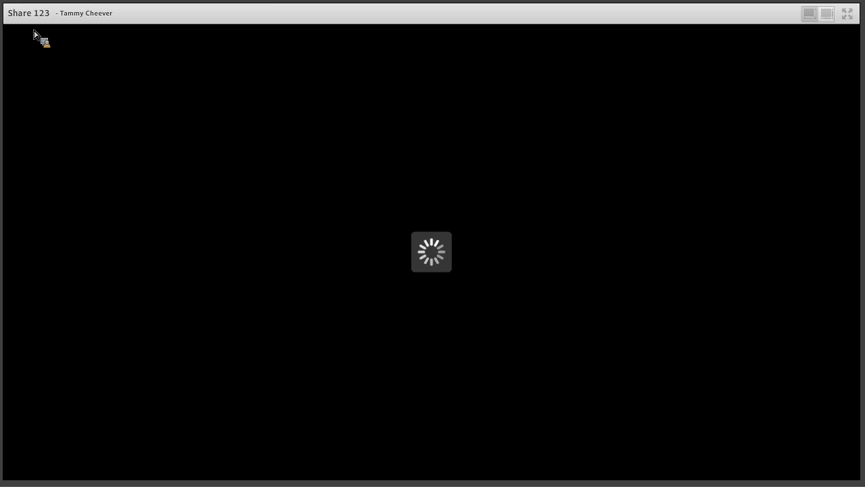